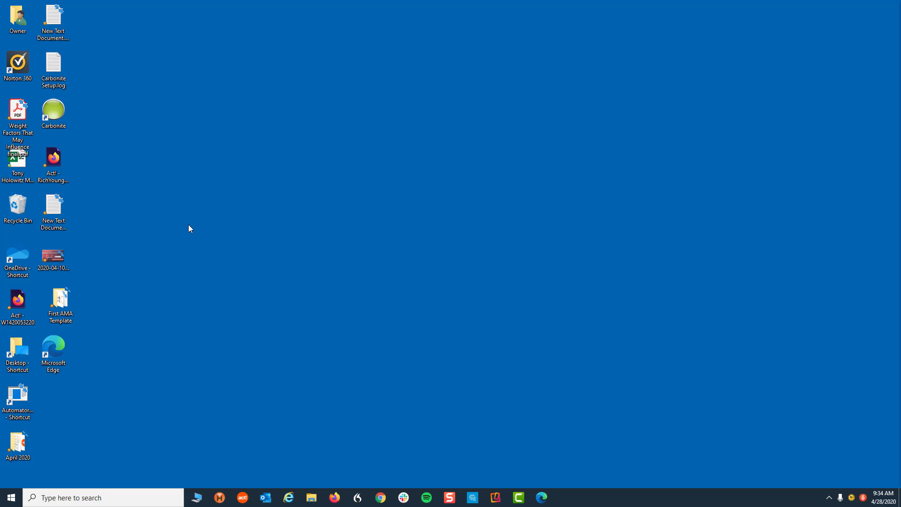
Step: Search Windows for 'ha' so Handheld Contact appears as the best match
click(94, 497)
text(ha)
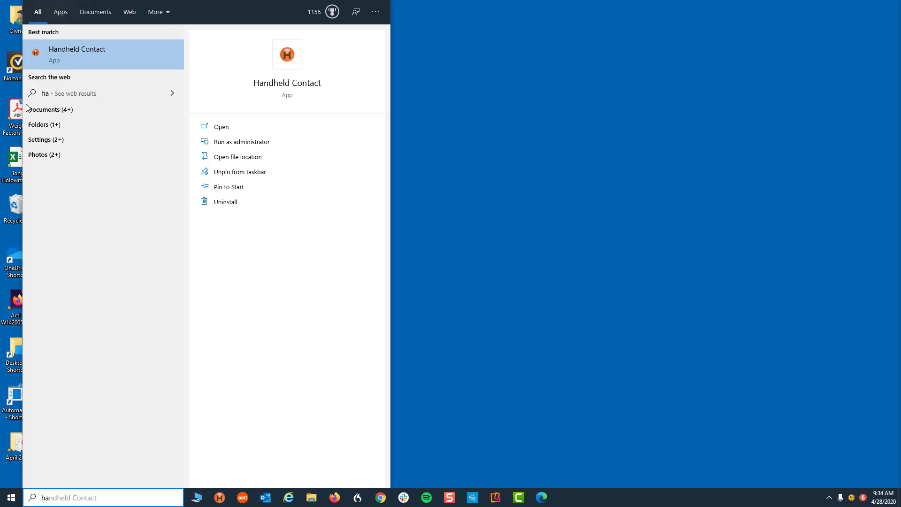
Step: Launch Handheld Contact, confirm the ActClever2020 database path, and log on with the admin password
click(63, 50)
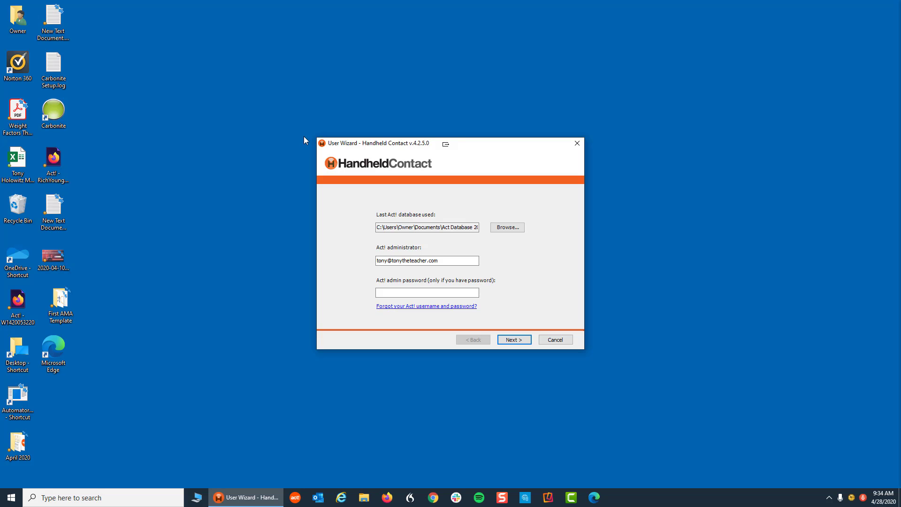
click(449, 227)
key(End)
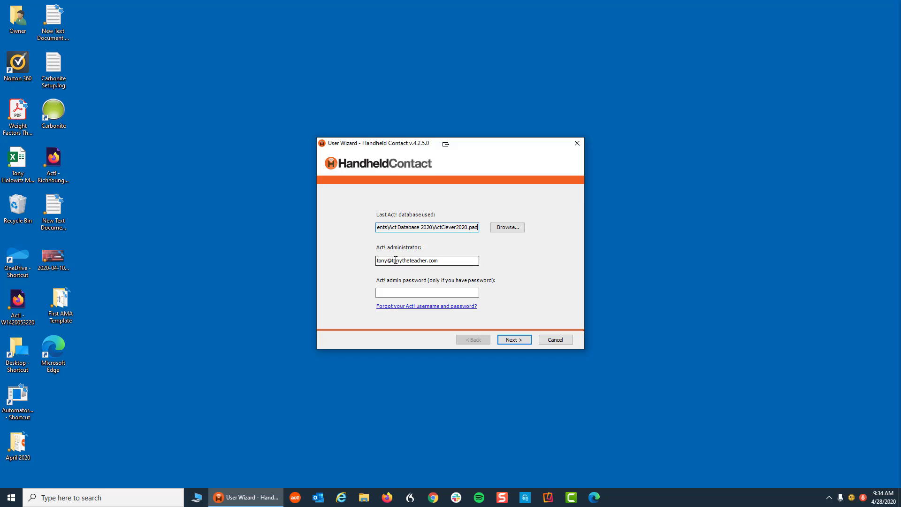
click(406, 294)
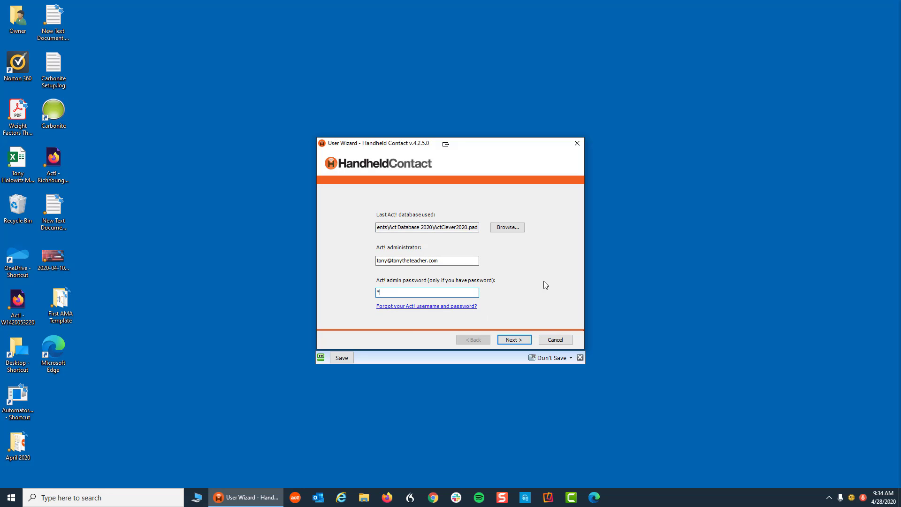
text(***********)
click(513, 341)
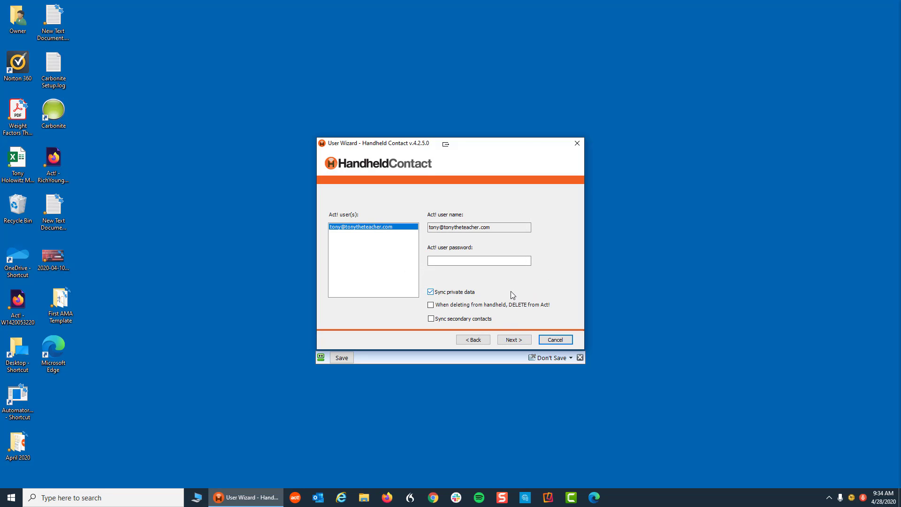
Step: Enter the Act! user's password and connect to ActClever2020
click(443, 261)
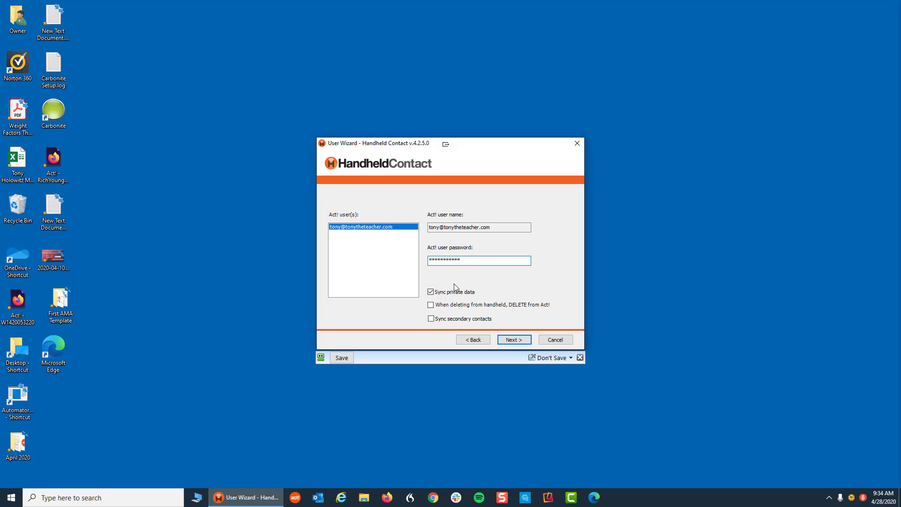
click(518, 342)
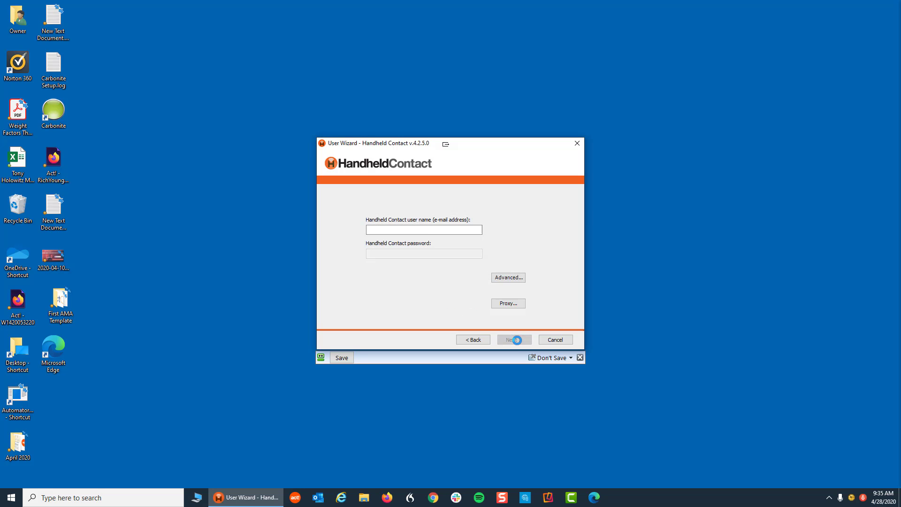
Step: Sign in with the Handheld Contact account's e-mail address and password
click(382, 230)
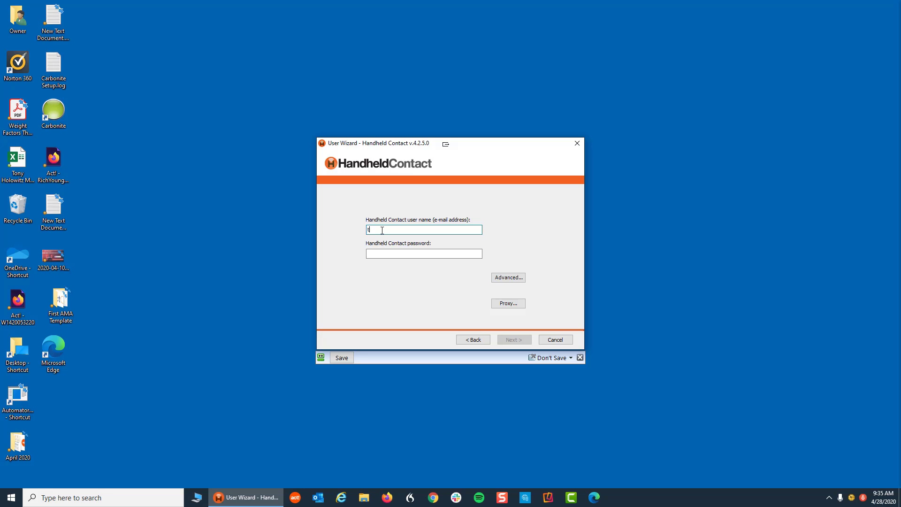
key(Tab)
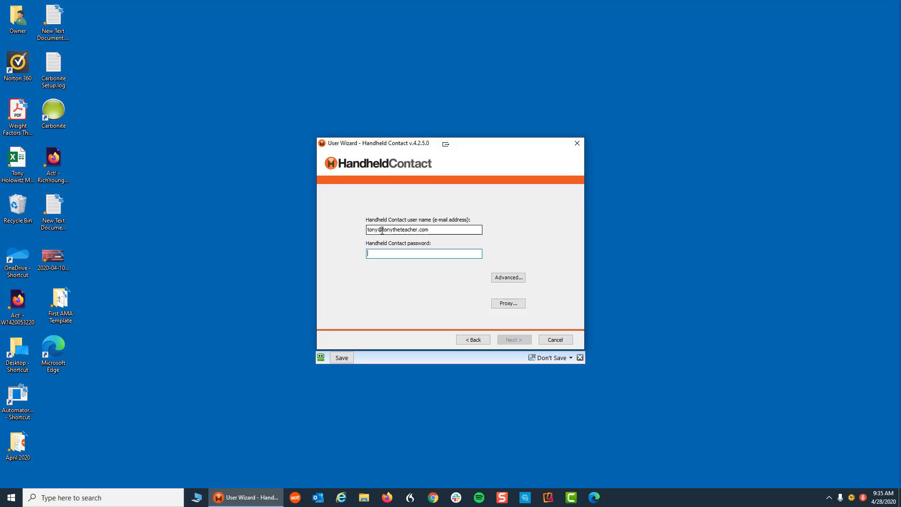
text(***)
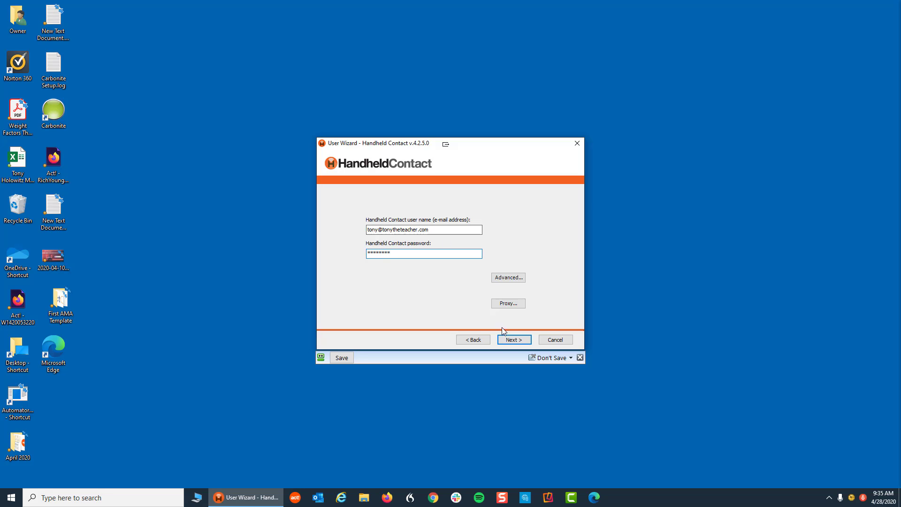
click(513, 340)
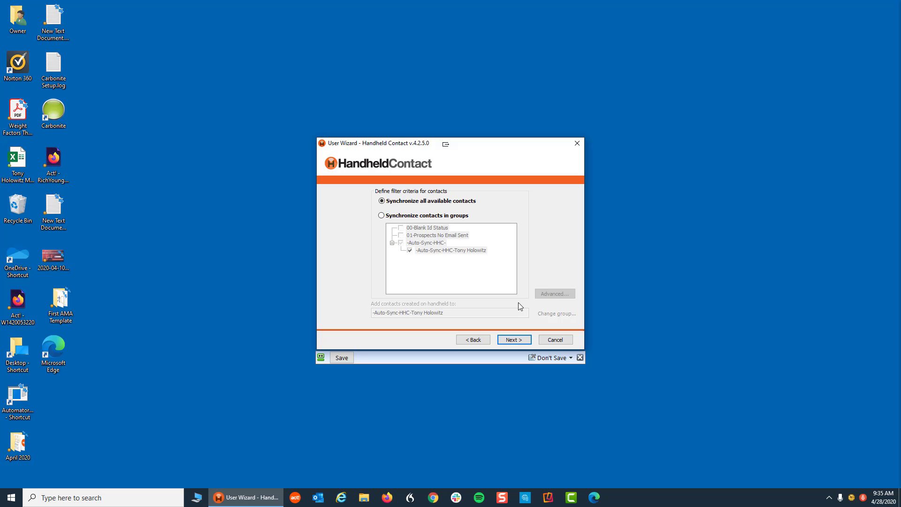
Step: Keep syncing all contacts and choose which activity types to sync, keeping To-dos
click(518, 342)
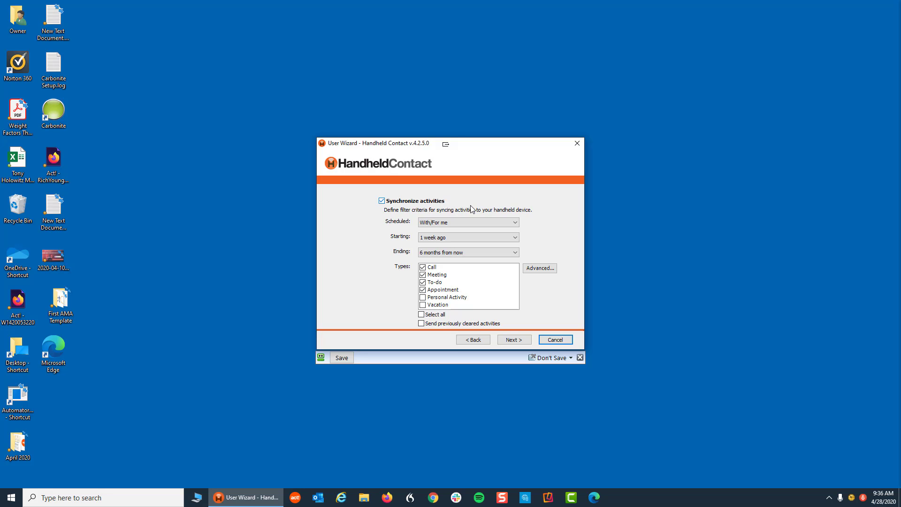
click(422, 283)
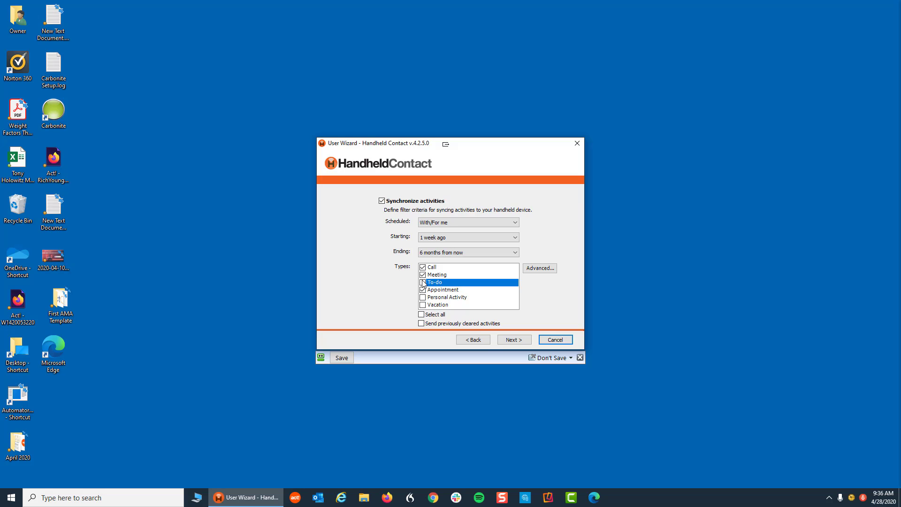
click(423, 290)
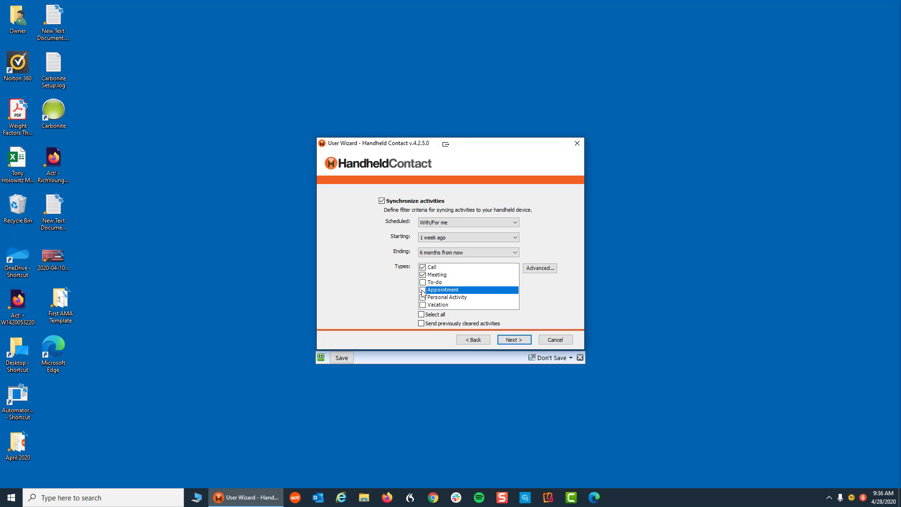
click(422, 283)
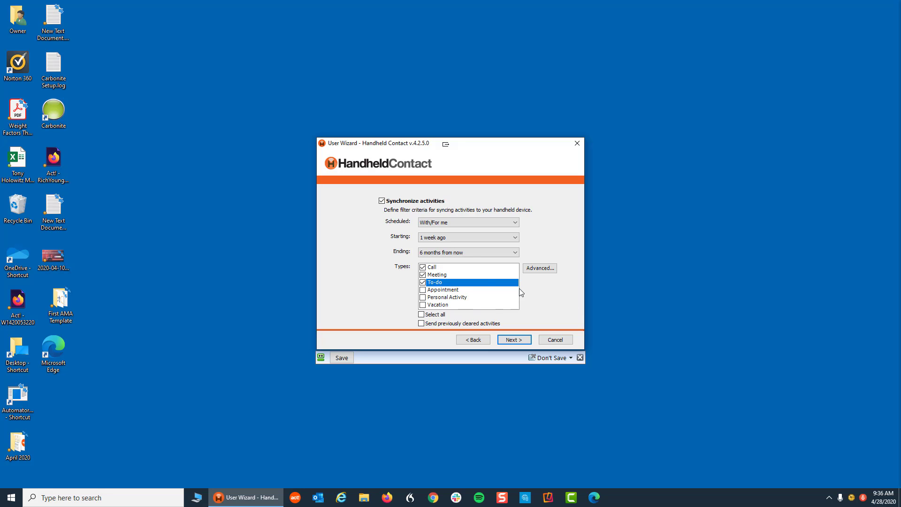
Step: Sync activities starting 8 weeks ago with Ending set to All
click(515, 238)
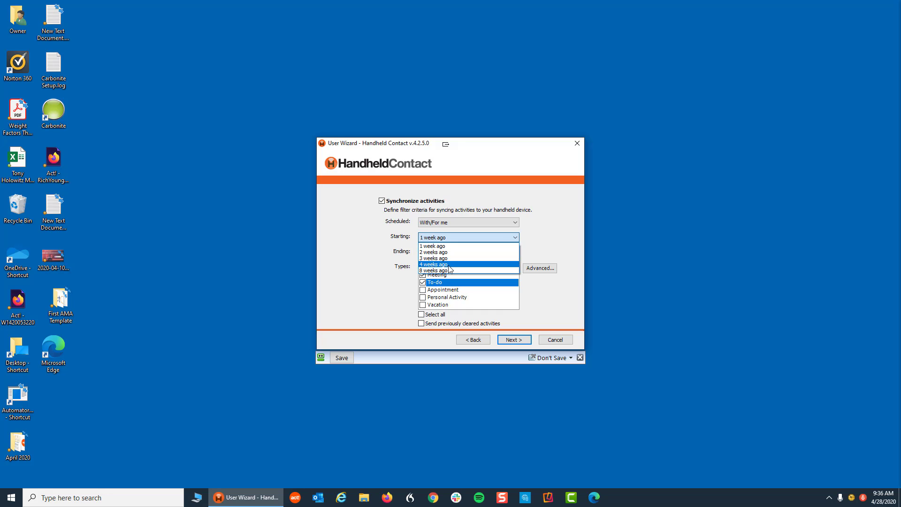
click(442, 271)
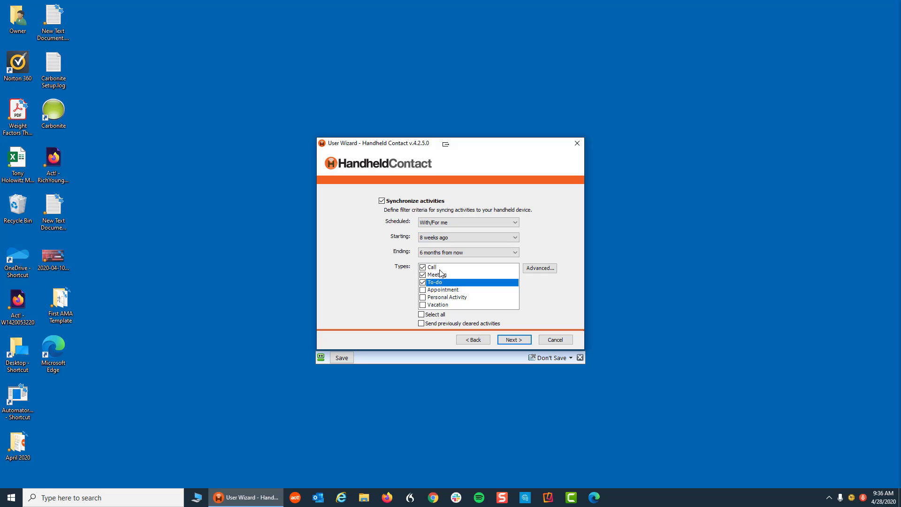
click(516, 254)
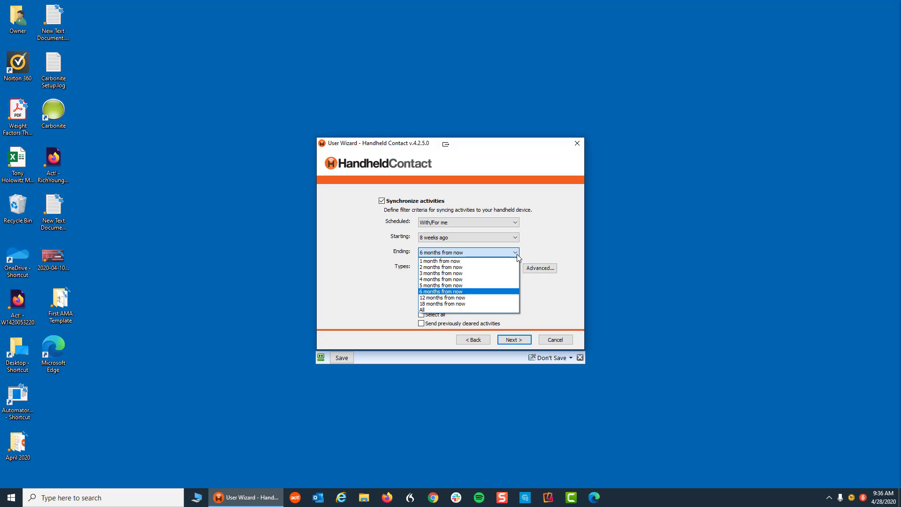
click(430, 310)
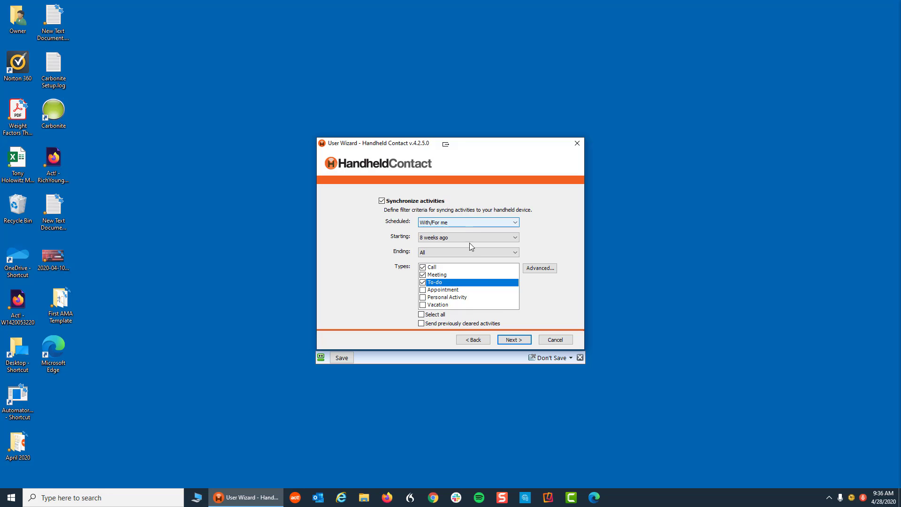
click(513, 340)
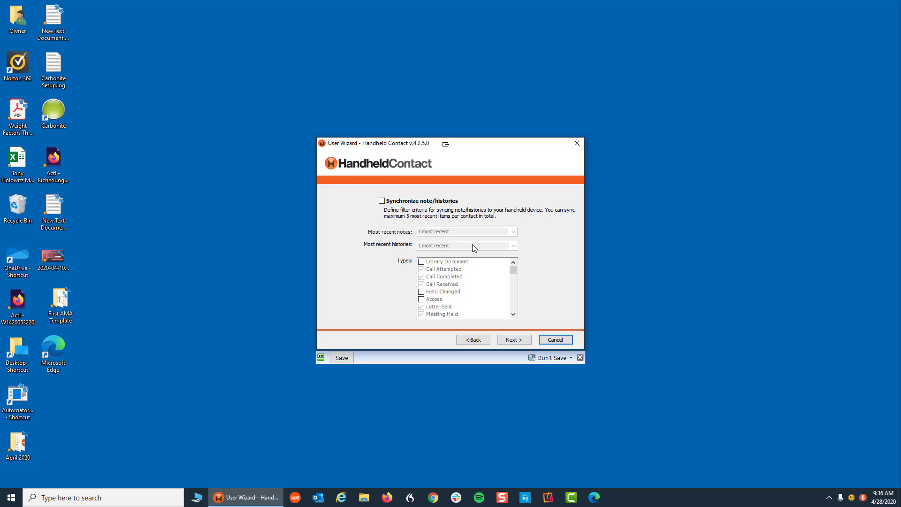
Step: Enable note/history syncing limited to the 2 most recent notes and 3 most recent histories
click(382, 201)
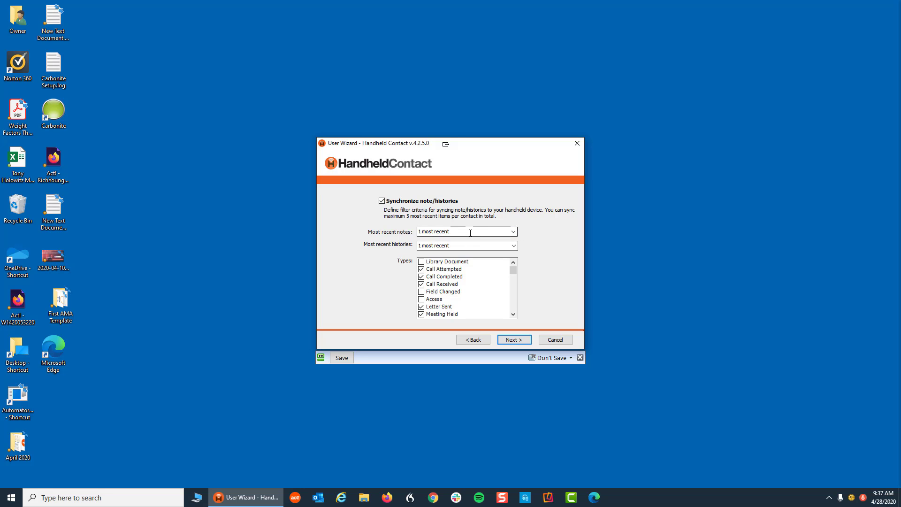
click(514, 232)
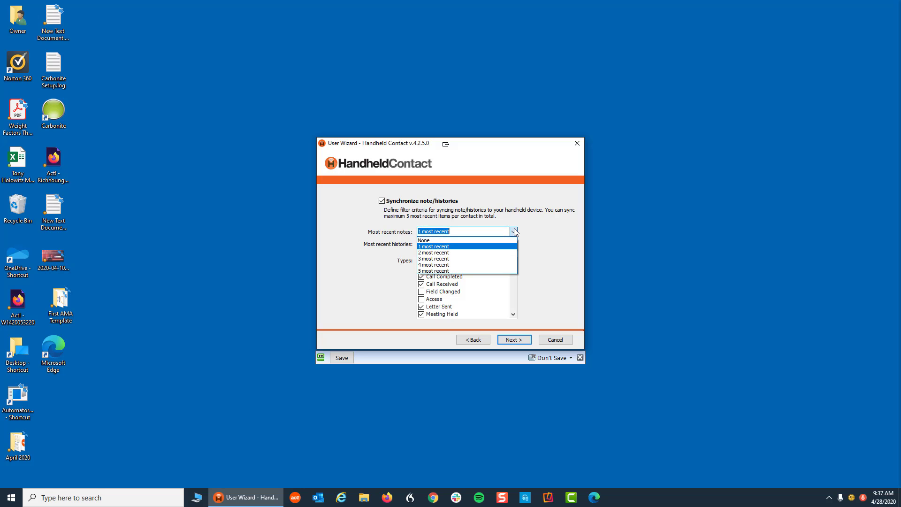
click(438, 254)
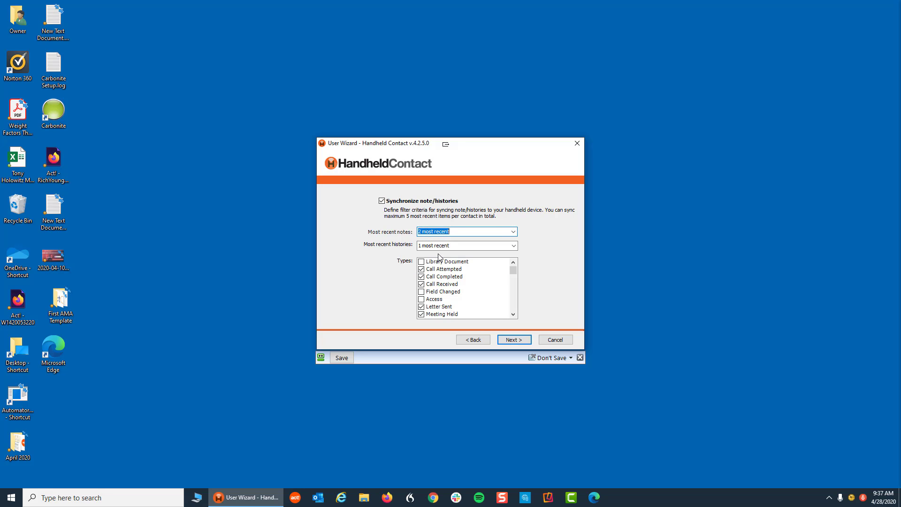
click(514, 246)
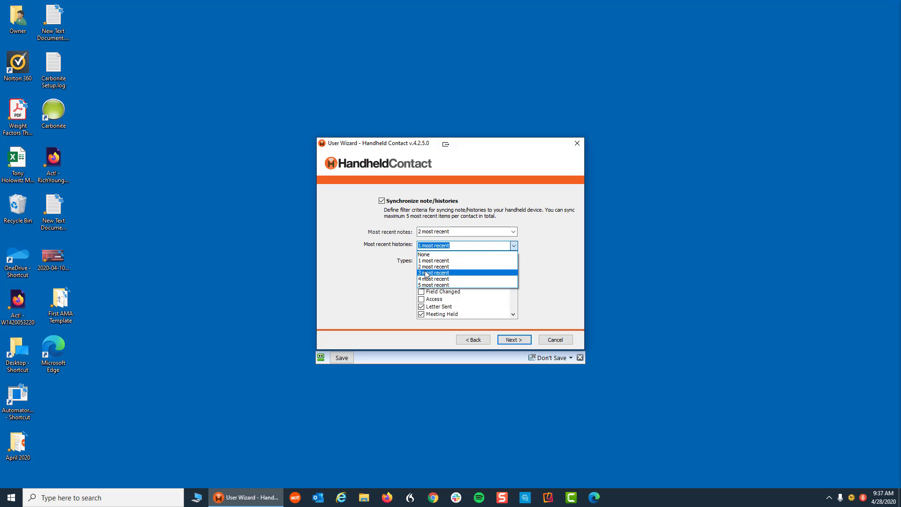
click(427, 276)
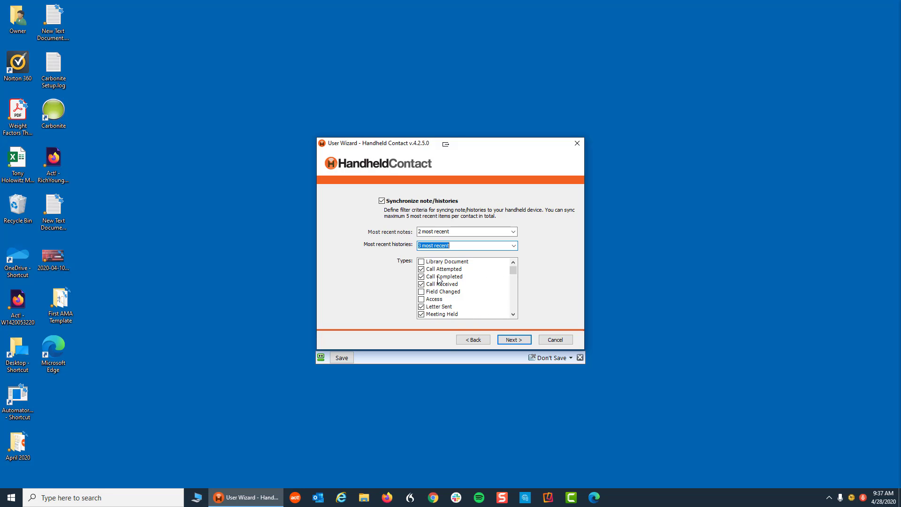
click(515, 339)
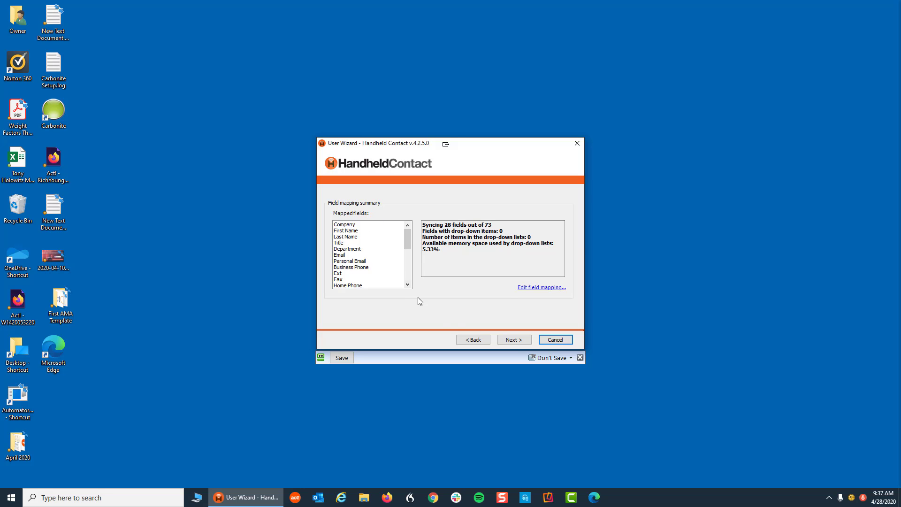
Step: Skip opportunity syncing and finish the wizard to add the ActClever2020 account
click(515, 340)
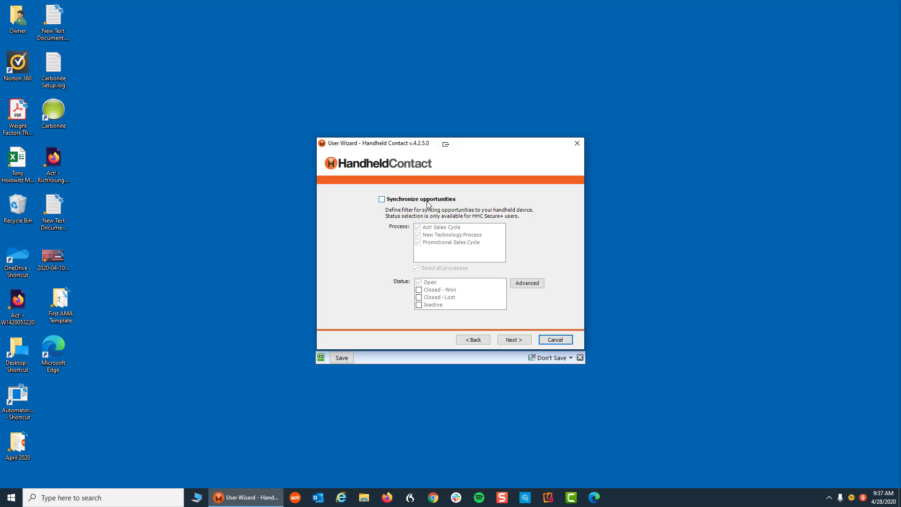
click(514, 340)
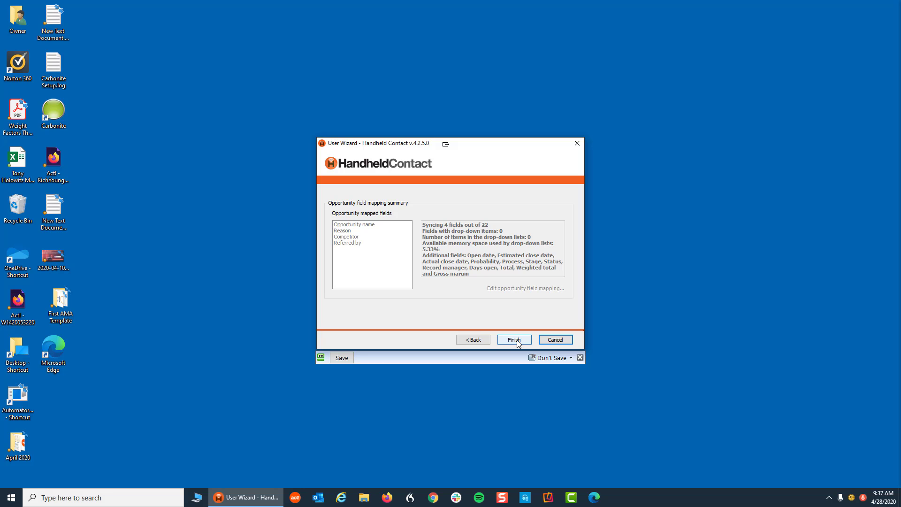
click(517, 340)
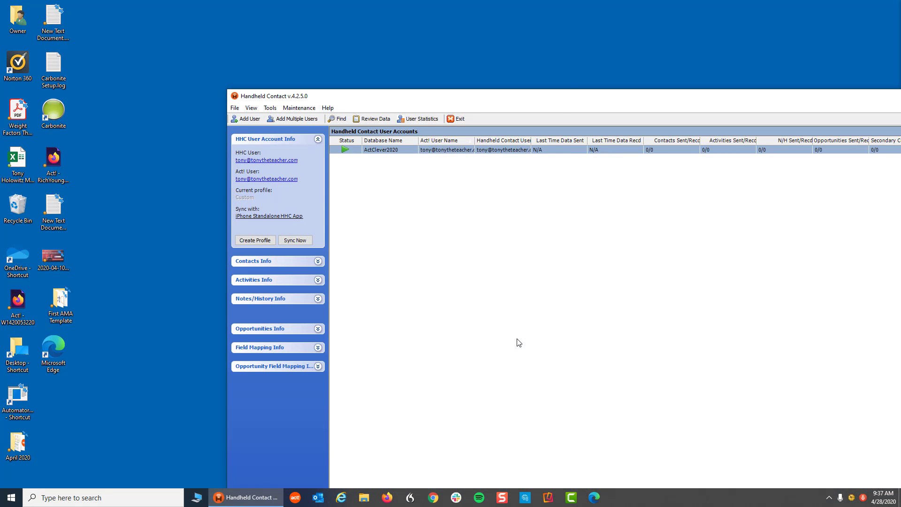
Step: Maximize the main window, run Sync Now, and enlarge the Sync messages pane to read the log
drag(570, 96, 355, 15)
double_click(355, 15)
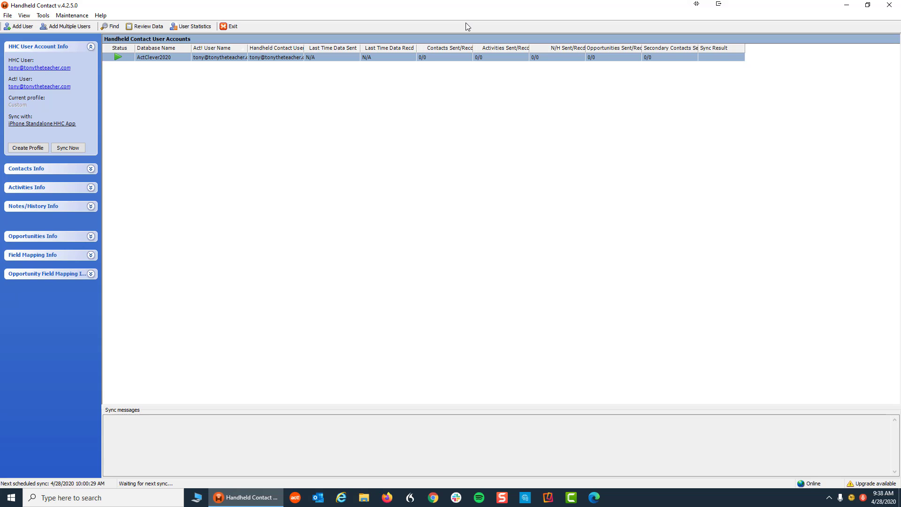
click(68, 147)
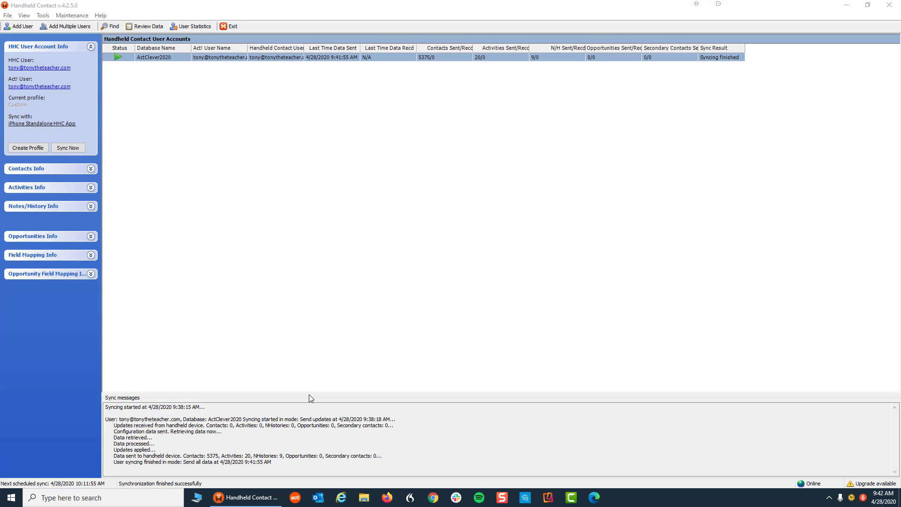
drag(309, 394, 348, 128)
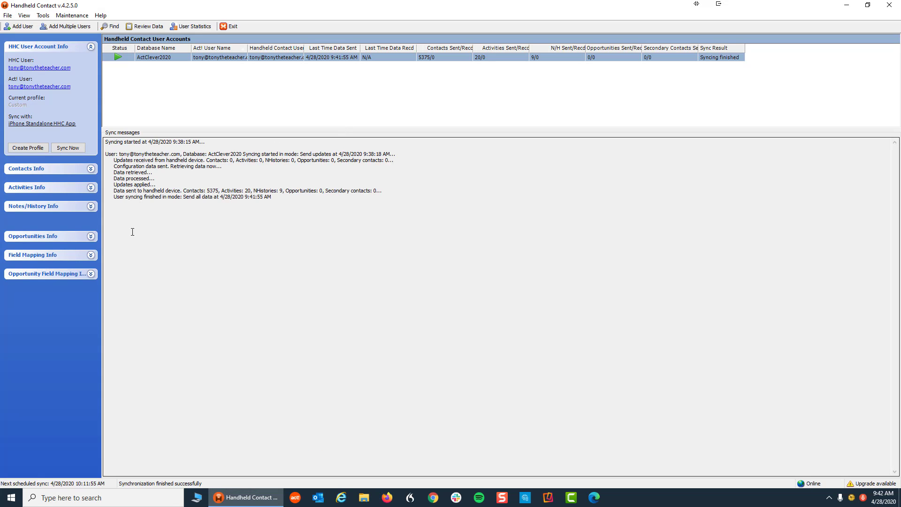